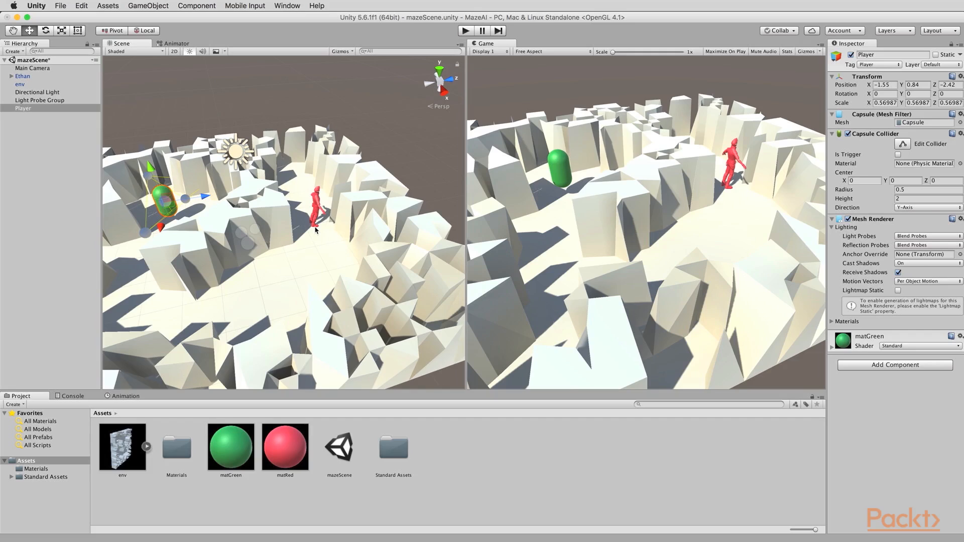
Rename the Ethan character object to NPC
scroll(315, 230, up, 2)
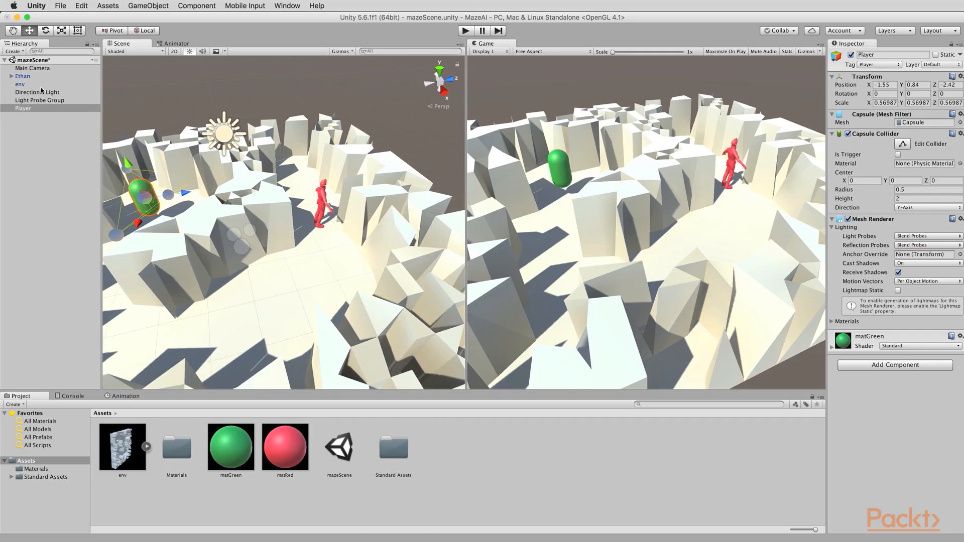
click(24, 76)
click(887, 54)
text(N)
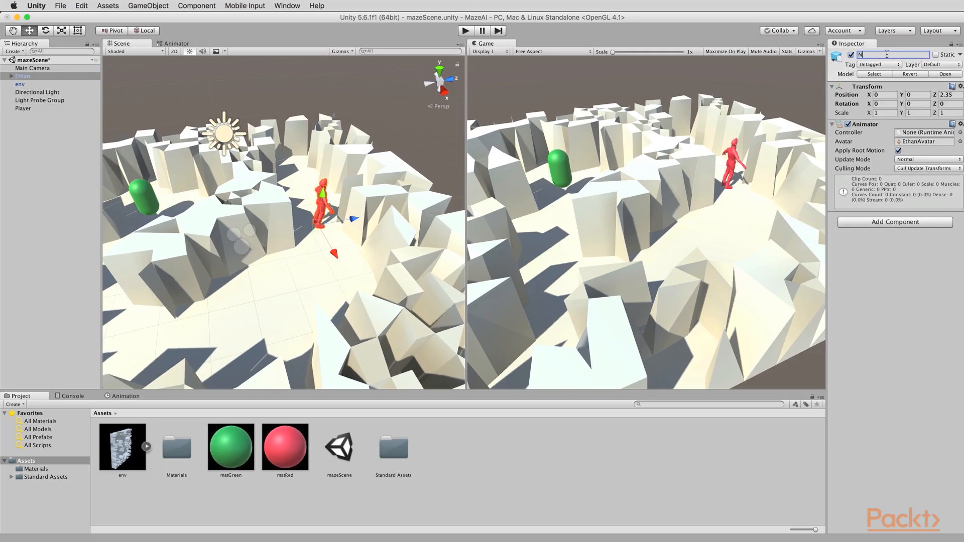
text(PC)
key(Return)
Create a new tag named Enemy in the project's tag list
middle_drag(344, 246, 379, 241)
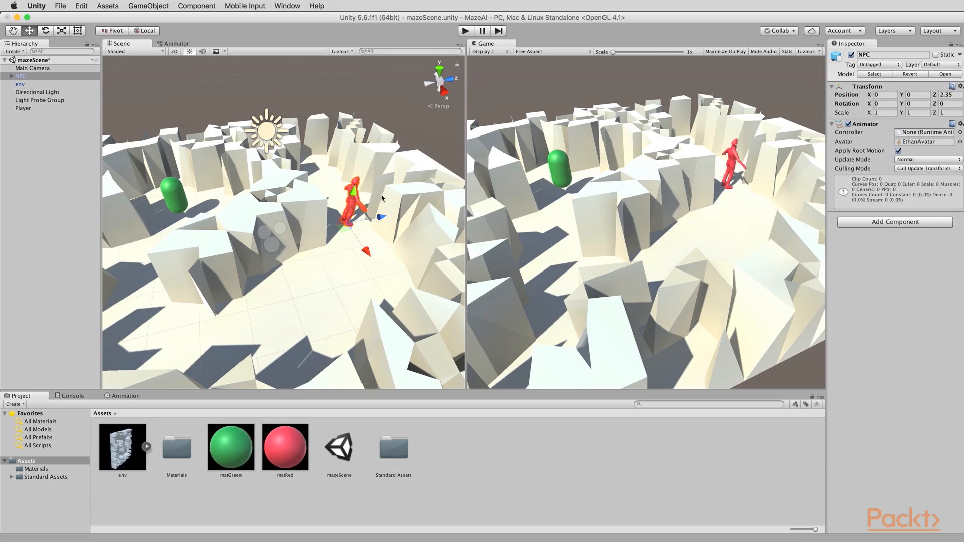
click(872, 64)
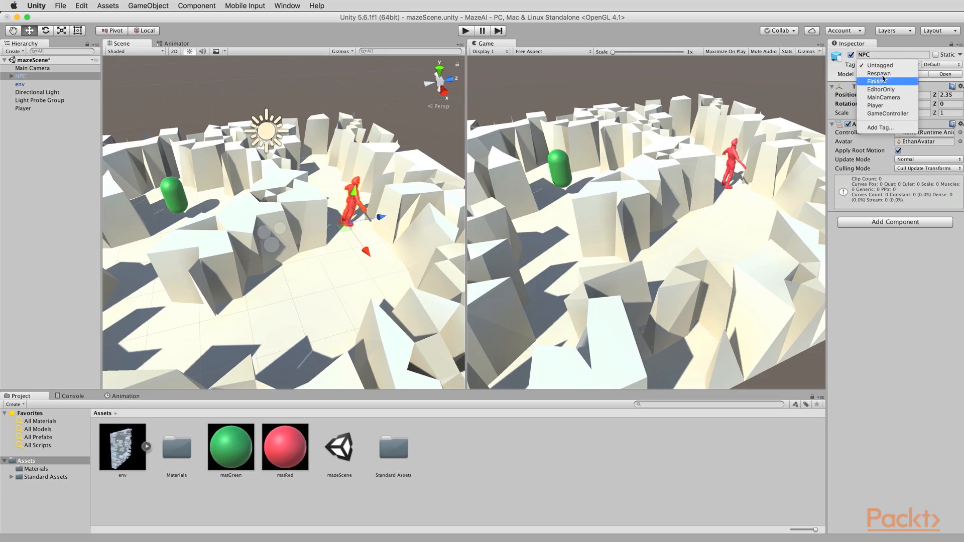
click(886, 128)
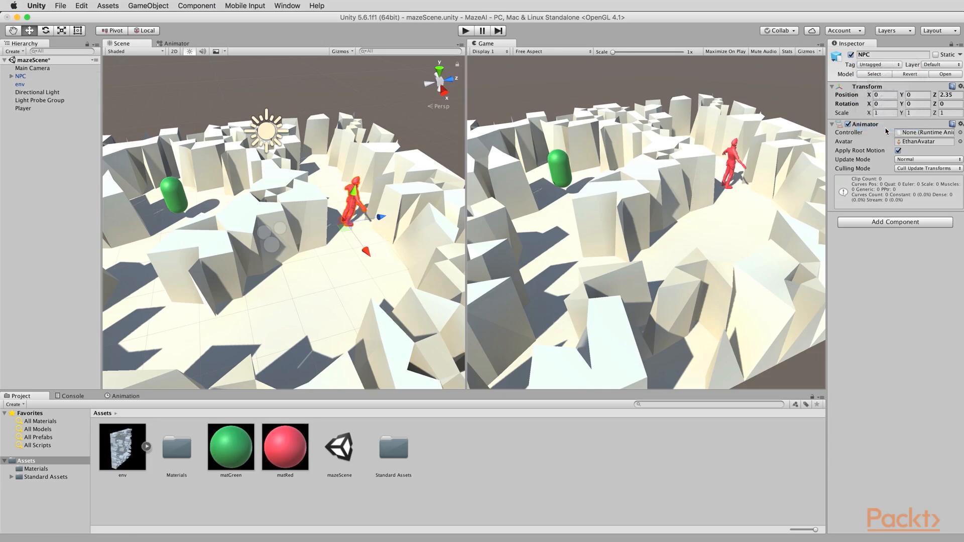
click(943, 99)
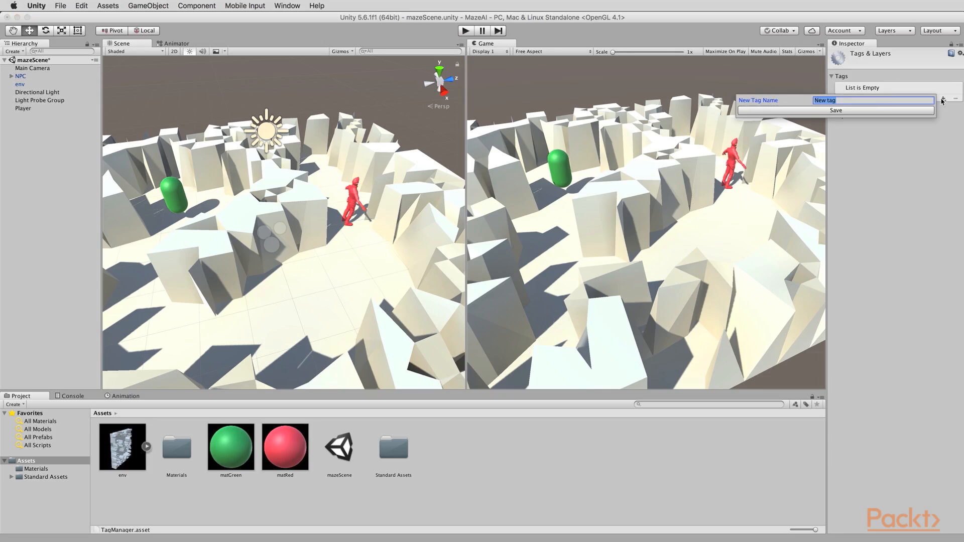
text(Enemy)
click(876, 107)
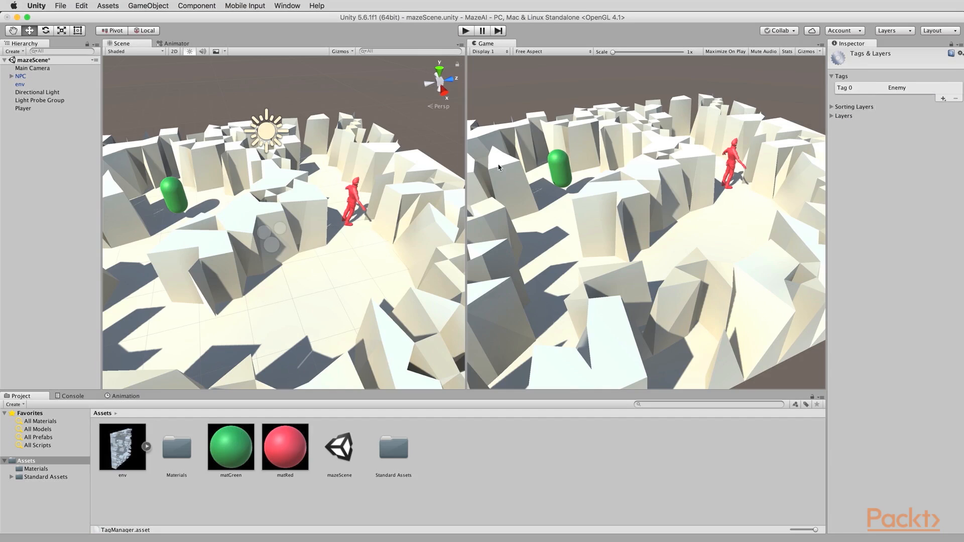
Assign the Enemy tag to the NPC object
click(21, 76)
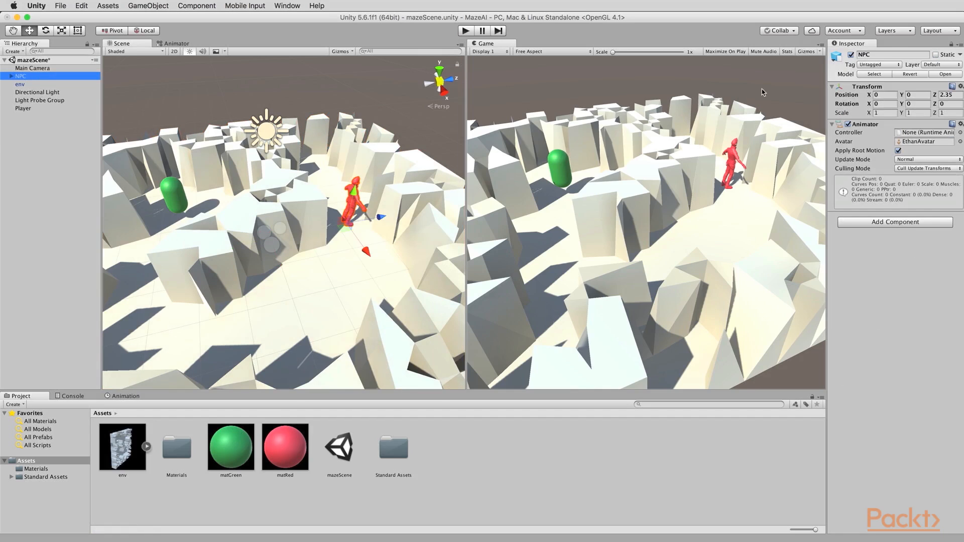
click(873, 65)
click(886, 123)
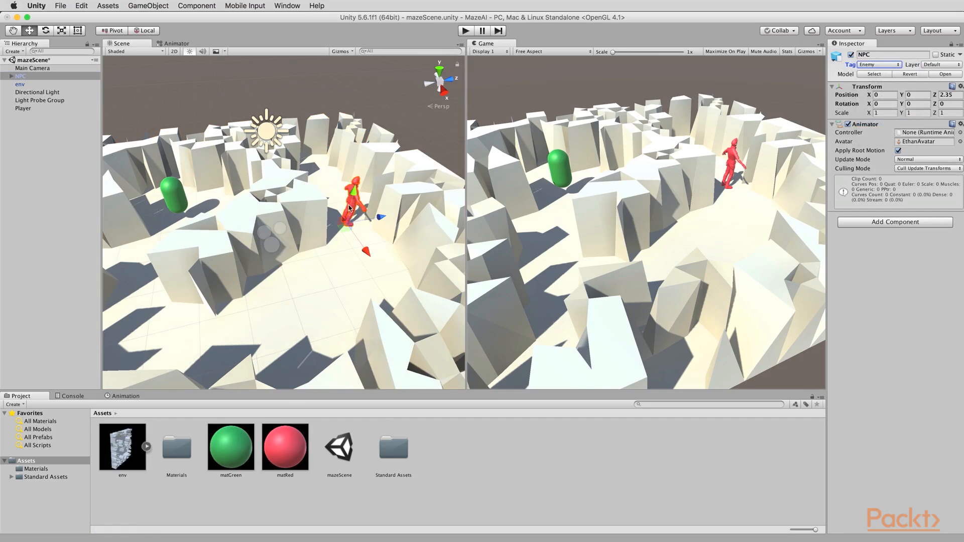
Run the scene in play mode, inspect the NPC and player from several angles, and stop the run
click(465, 31)
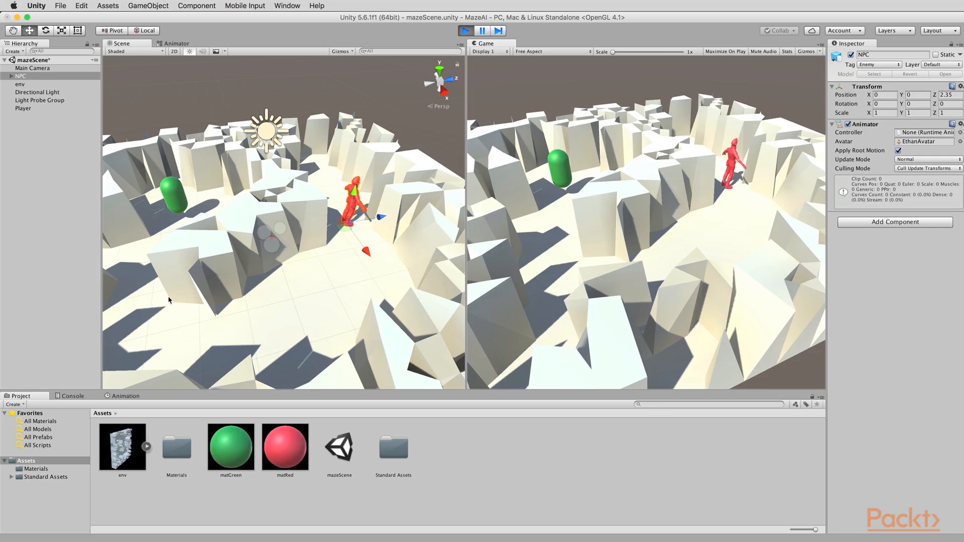
alt+drag(232, 315, 294, 294)
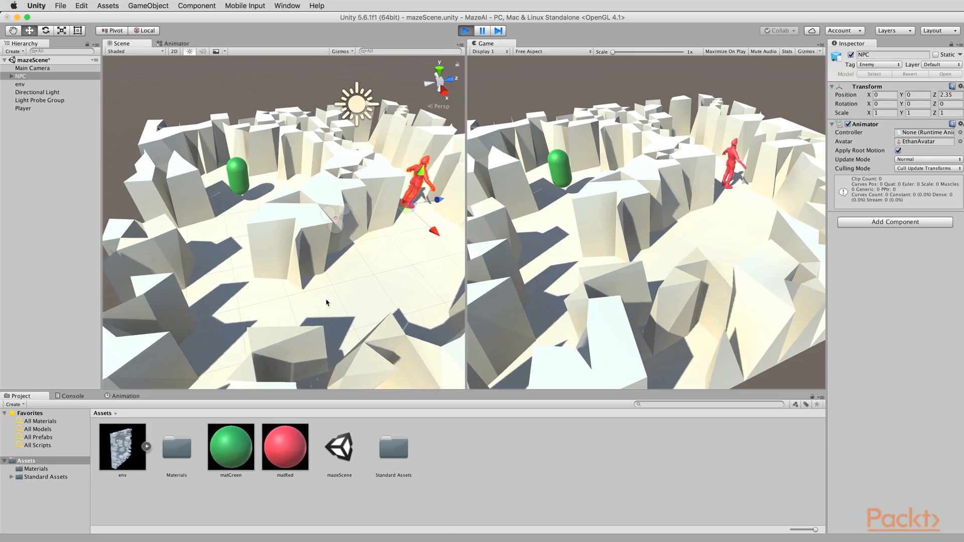
alt+drag(368, 302, 240, 228)
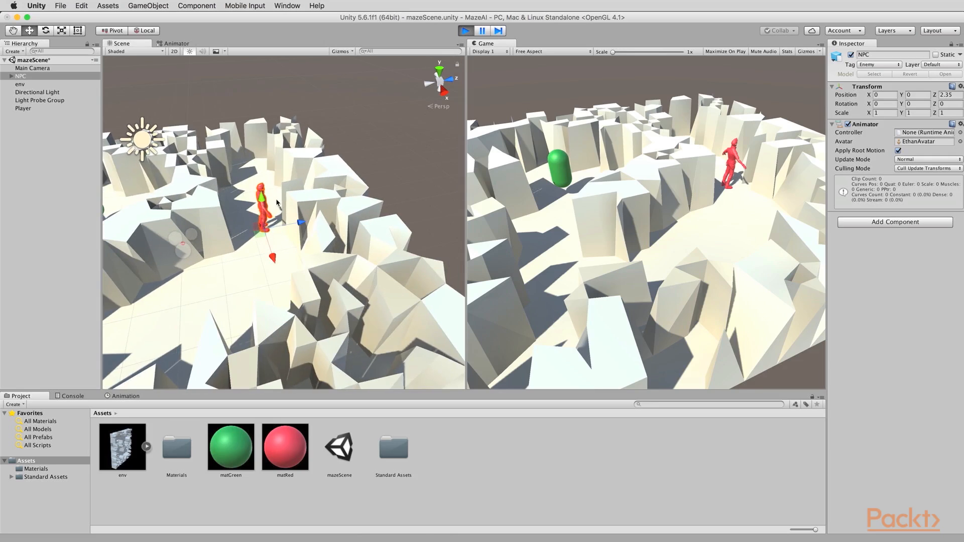
click(466, 31)
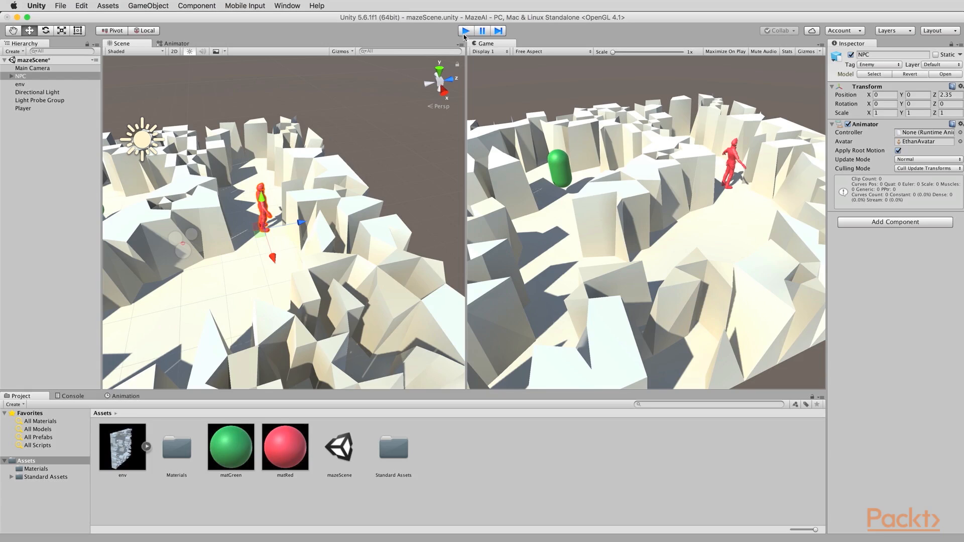
Select the env maze object and check which static flags are enabled for it
alt+drag(235, 231, 355, 225)
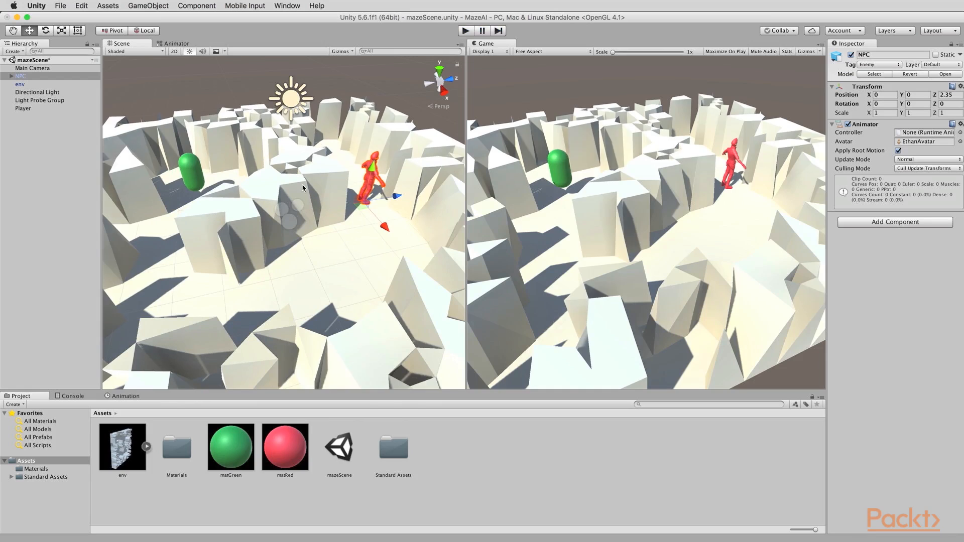
click(263, 246)
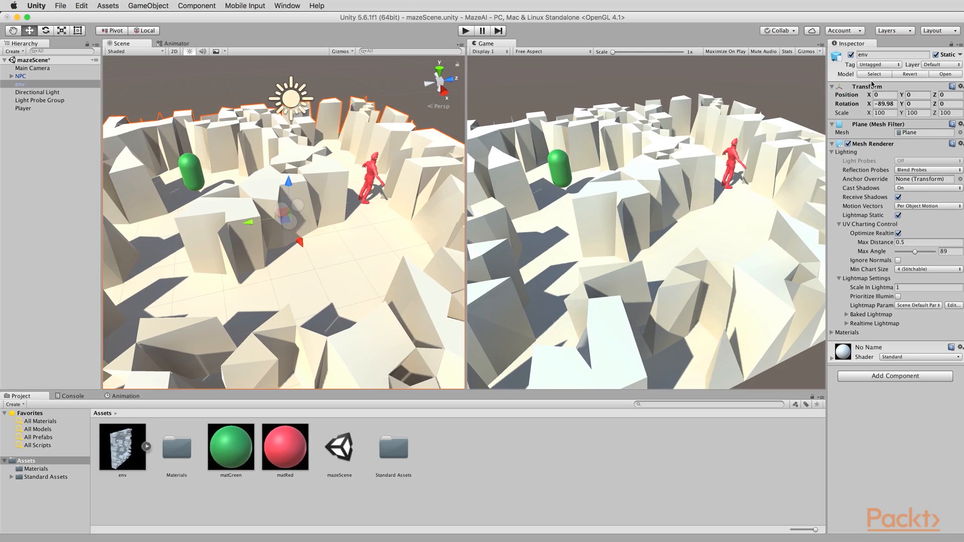
click(960, 55)
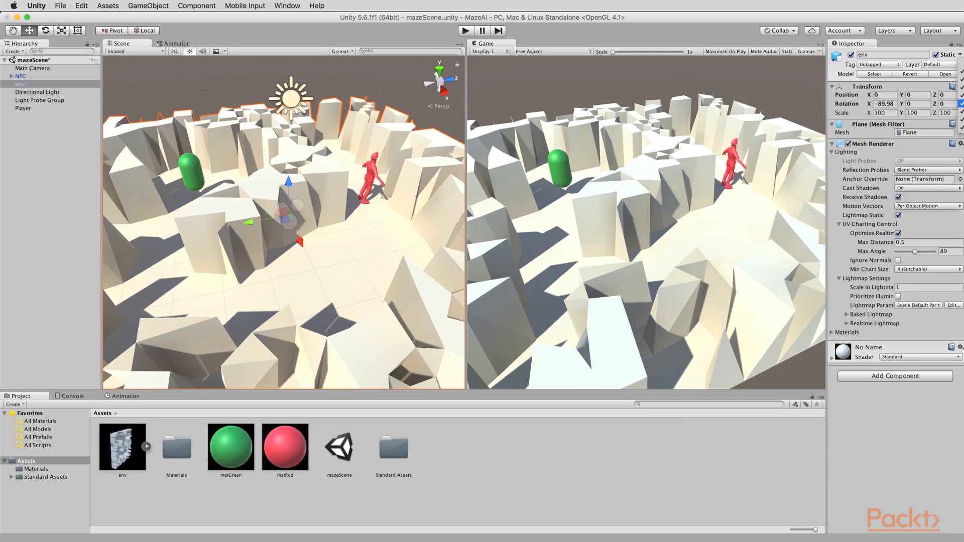
click(710, 35)
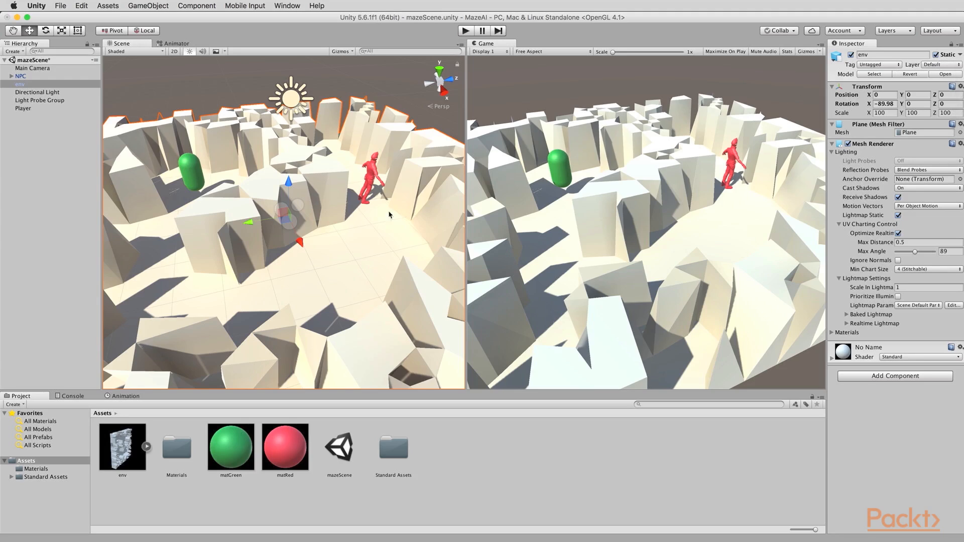
Open the Navigation window for the maze object and widen it
scroll(293, 281, down, 5)
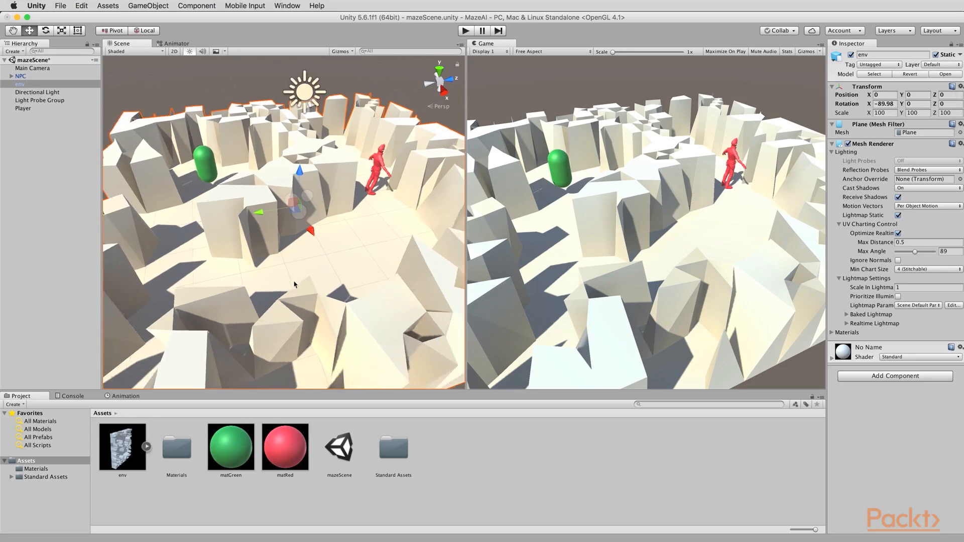
scroll(294, 281, up, 2)
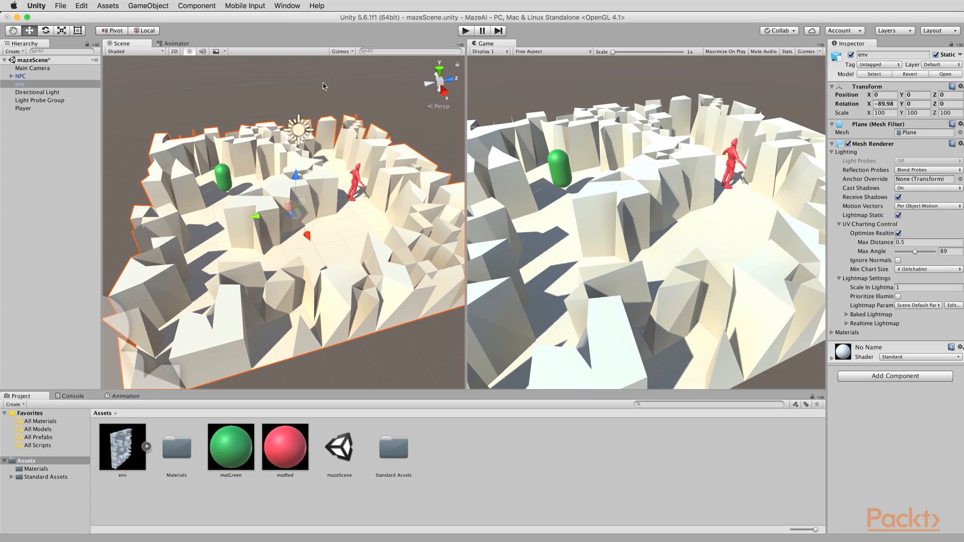
click(287, 6)
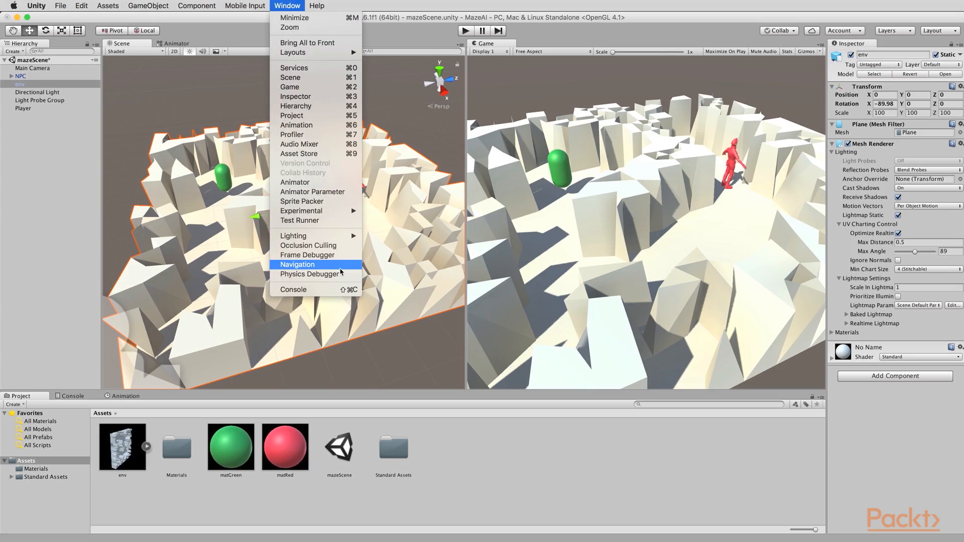
click(338, 267)
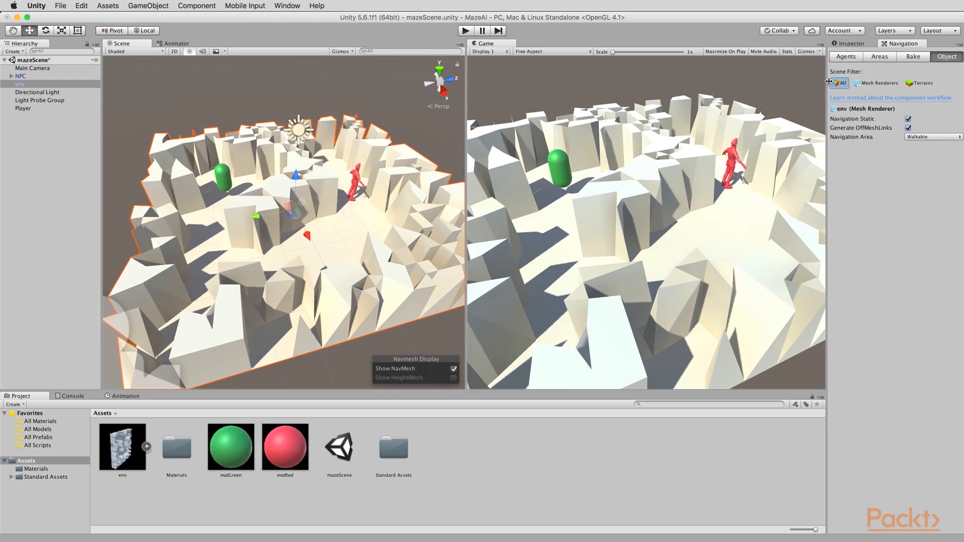
drag(827, 83, 743, 84)
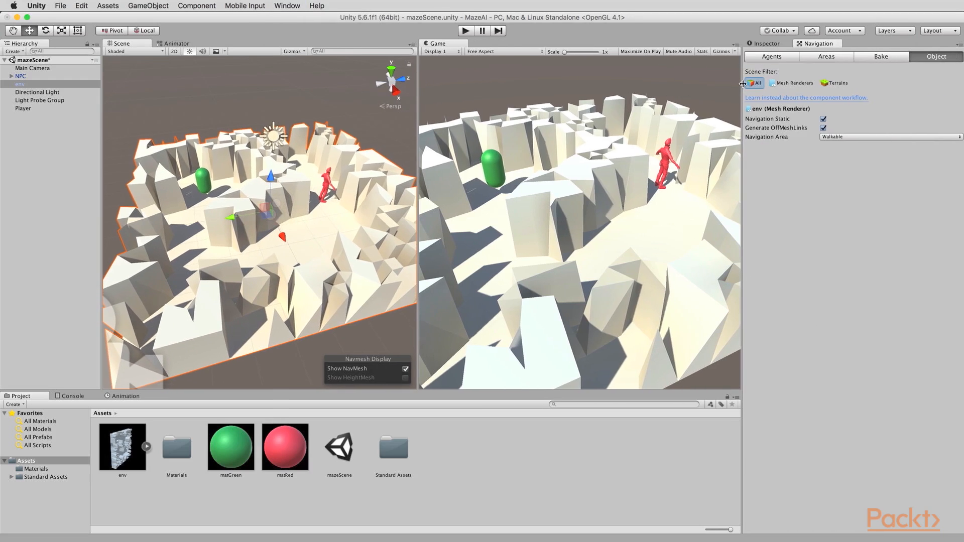
Bake the maze's NavMesh with the default agent settings
click(881, 58)
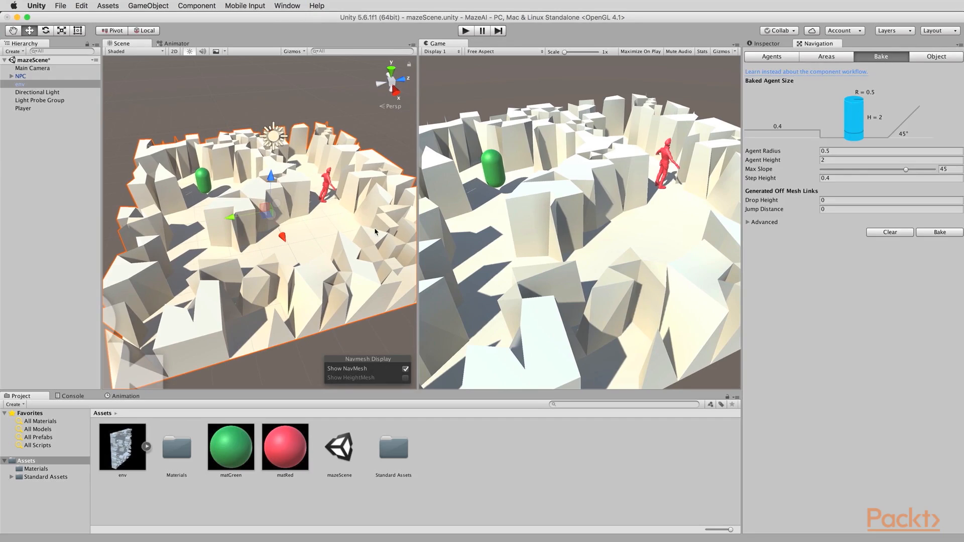
alt+drag(262, 222, 253, 282)
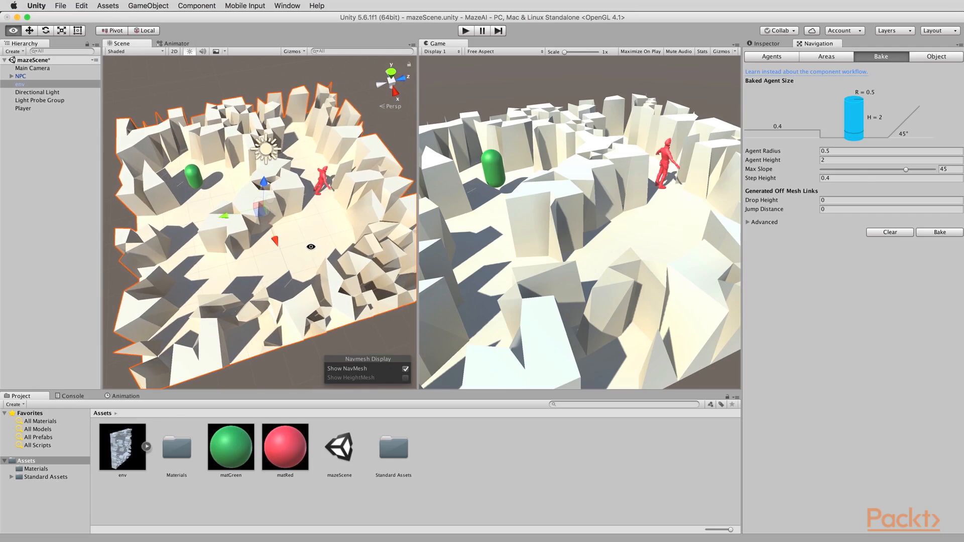
click(954, 234)
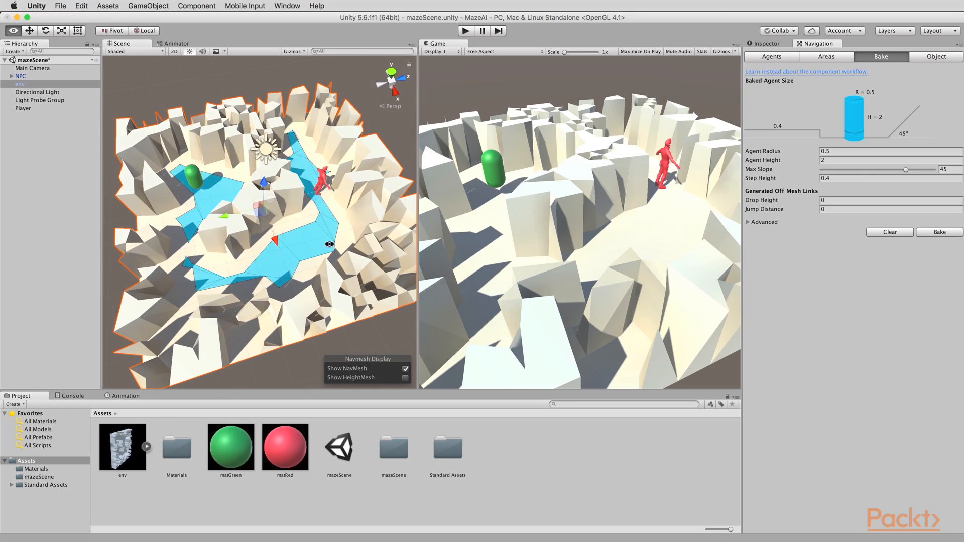
Examine the baked NavMesh's clearance from the maze walls and its continuity between the red NPC and the green player capsule
alt+drag(310, 271, 297, 160)
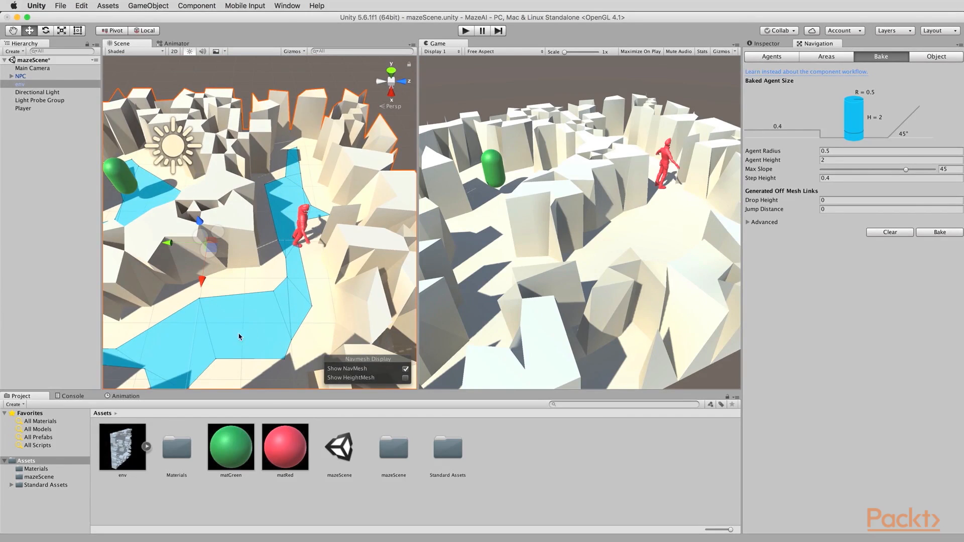
scroll(273, 331, up, 8)
middle_drag(274, 331, 300, 243)
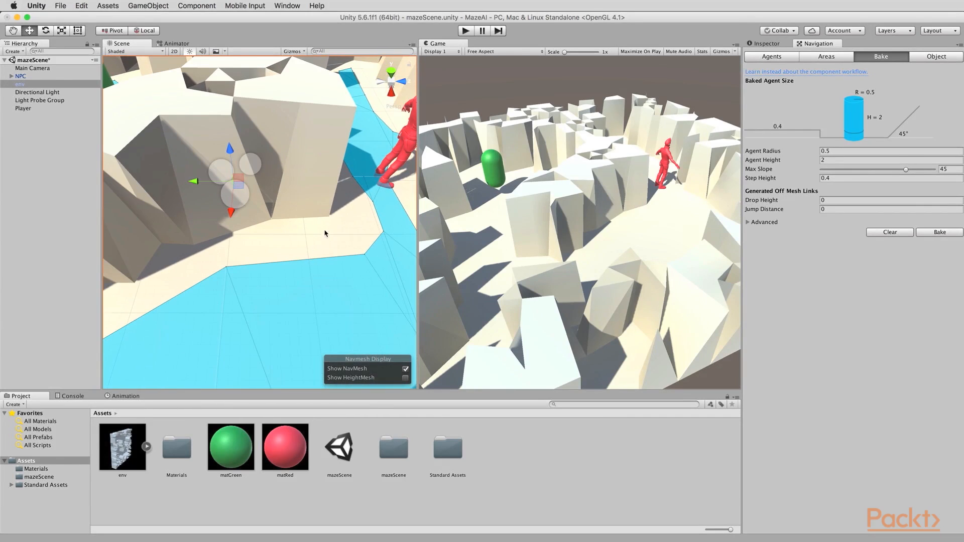
alt+drag(309, 241, 384, 260)
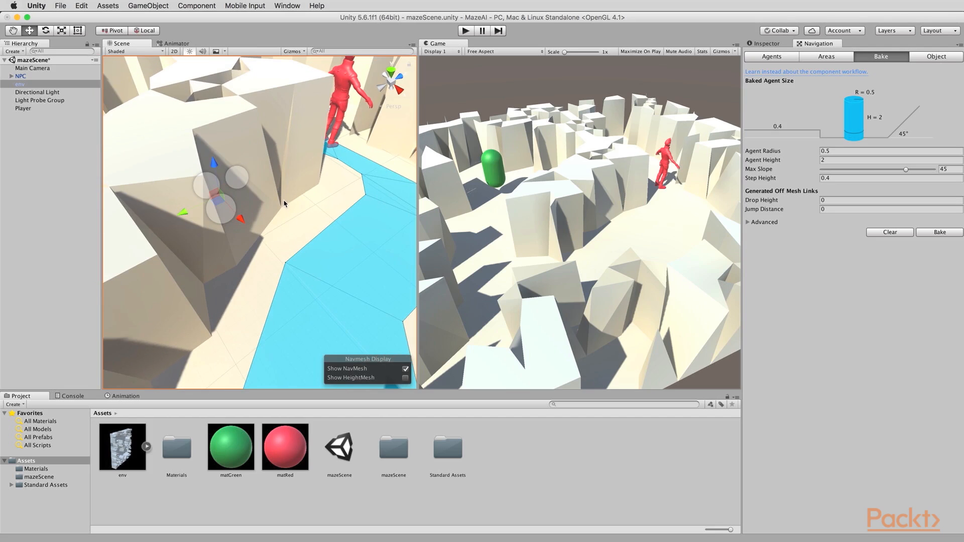
scroll(263, 238, down, 10)
alt+drag(263, 238, 350, 236)
scroll(350, 236, up, 5)
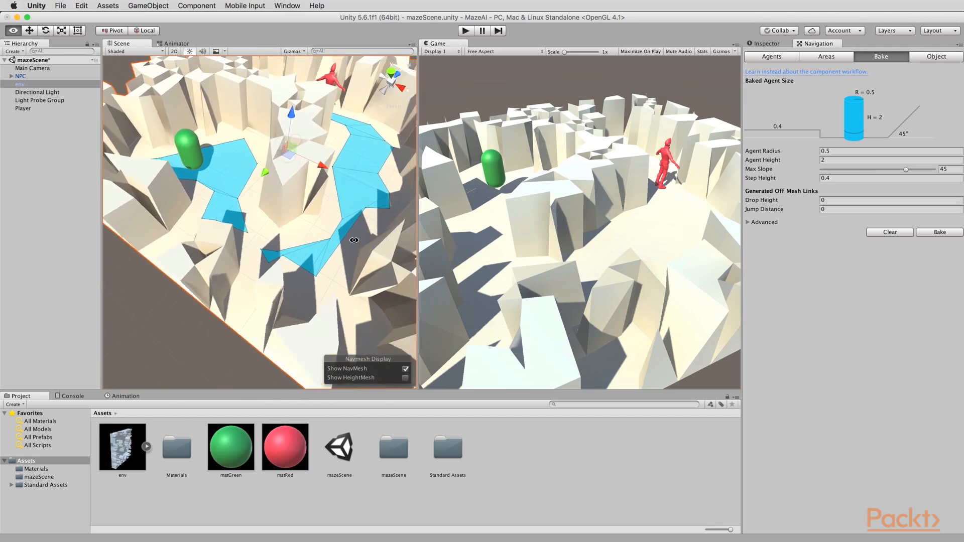
scroll(278, 258, up, 1)
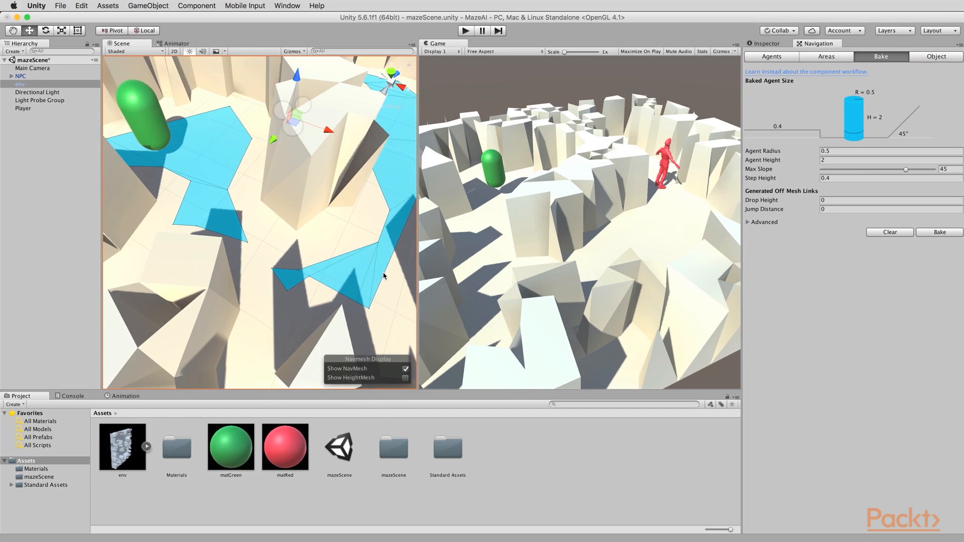
alt+drag(339, 263, 351, 179)
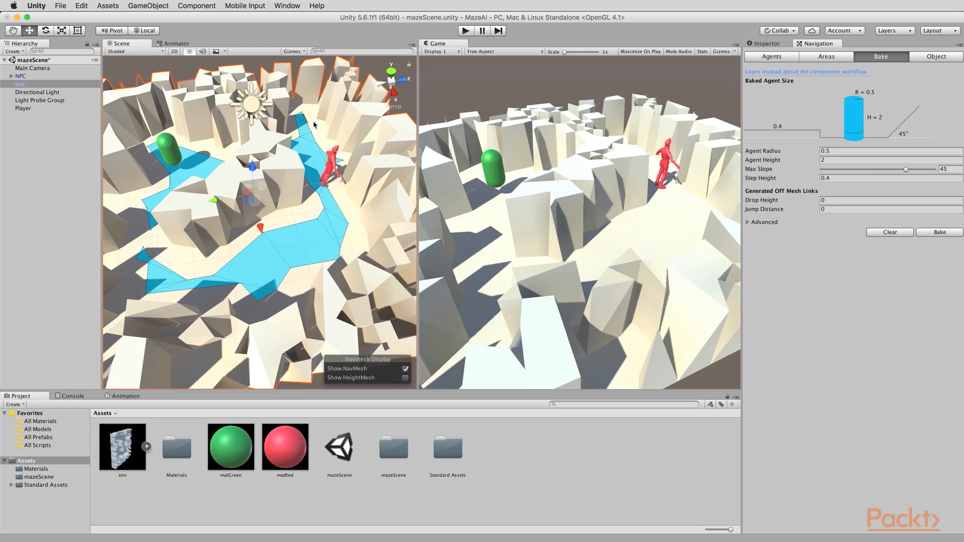
alt+drag(217, 256, 266, 274)
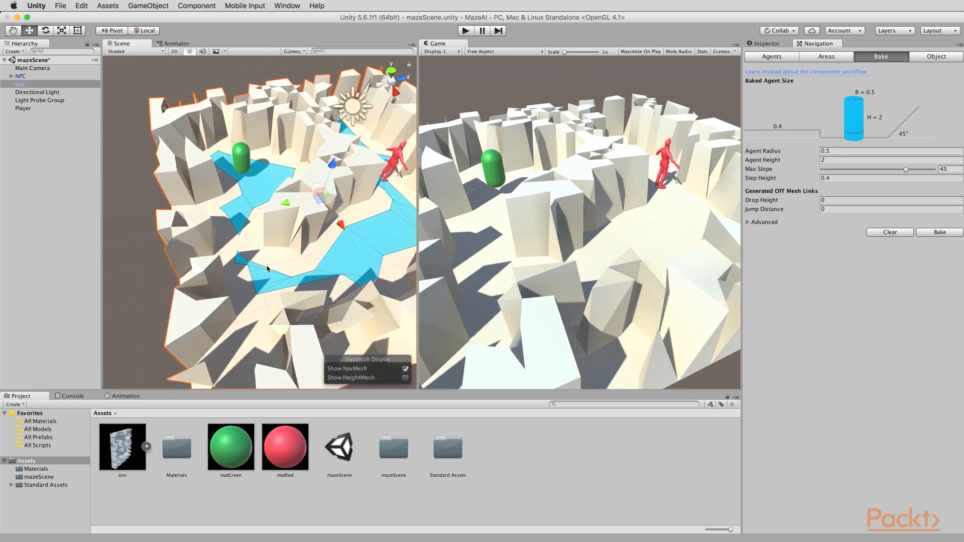
scroll(265, 275, up, 6)
scroll(265, 275, up, 3)
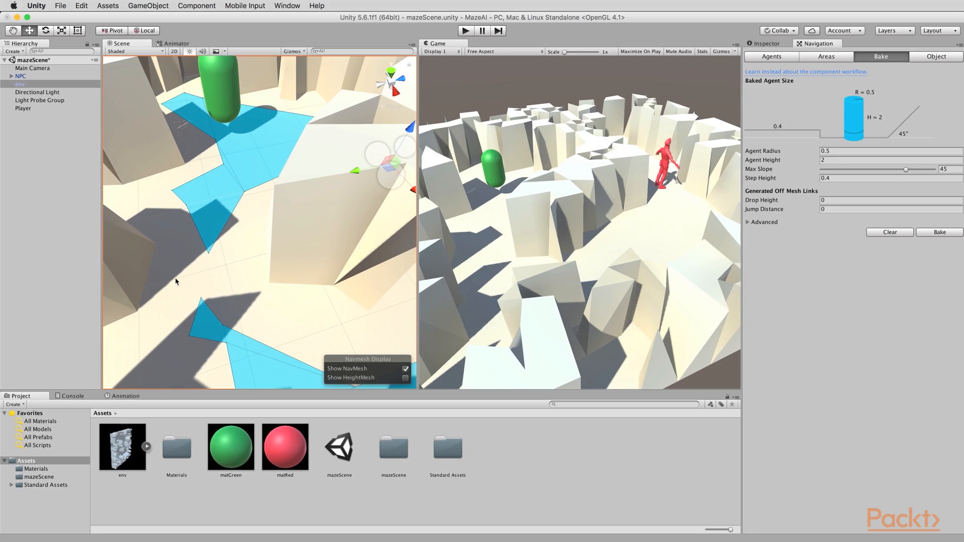
alt+drag(284, 288, 319, 284)
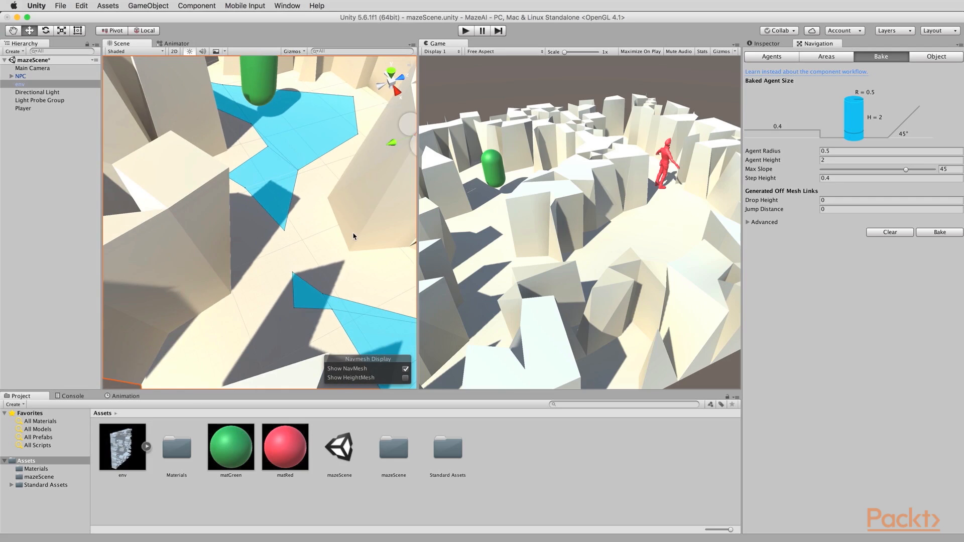
alt+drag(346, 255, 301, 267)
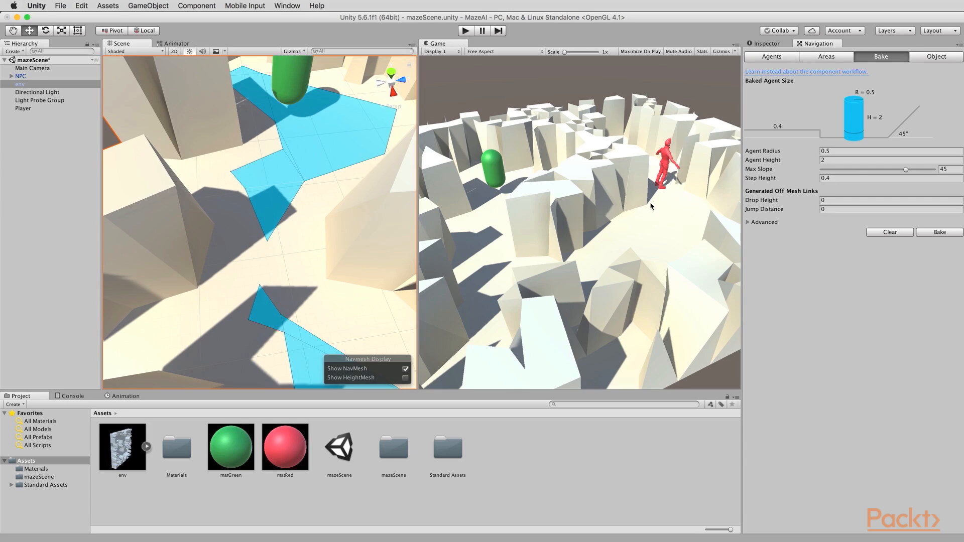
Reduce the baked agent radius to 0.23 and rebake the maze's NavMesh, checking its coverage between the NPC and the player
drag(797, 154, 792, 154)
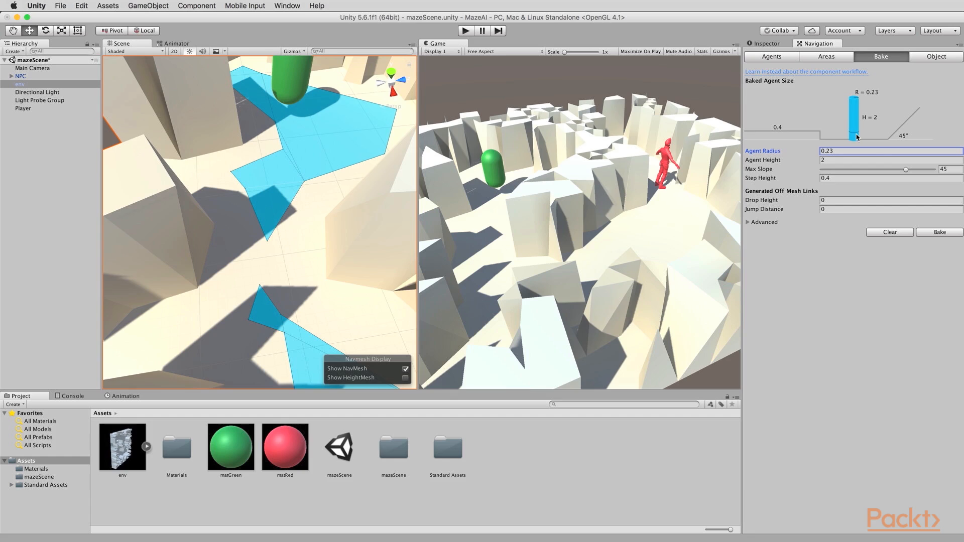
click(935, 234)
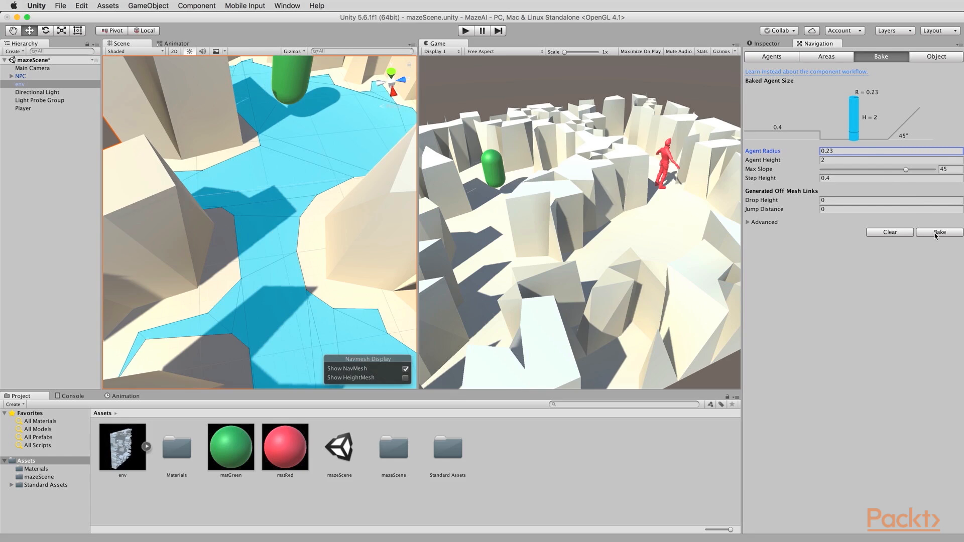
scroll(224, 187, down, 10)
middle_drag(347, 223, 270, 241)
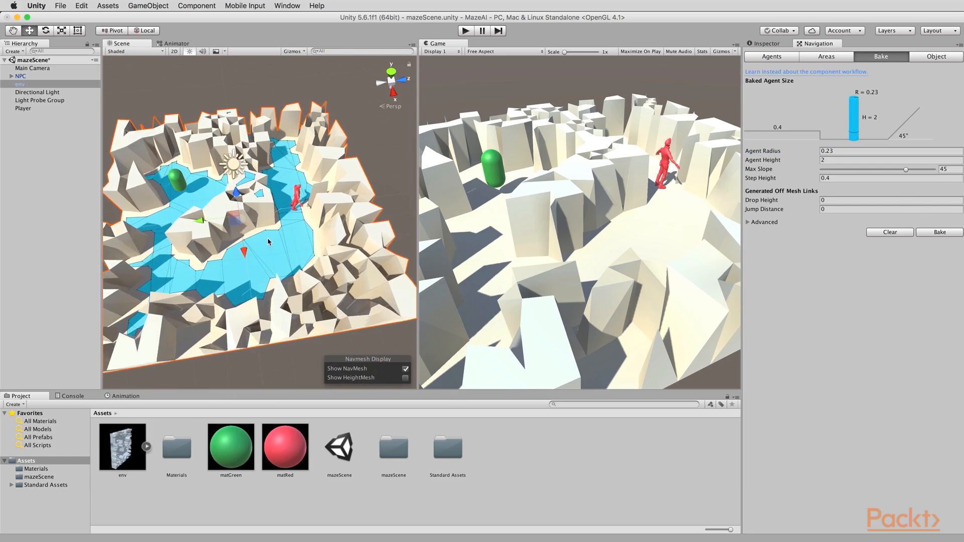
scroll(270, 241, up, 6)
alt+drag(270, 241, 309, 232)
alt+drag(137, 164, 350, 156)
Return to the maze object's Inspector and narrow it to give the Scene and Game views more room
click(767, 44)
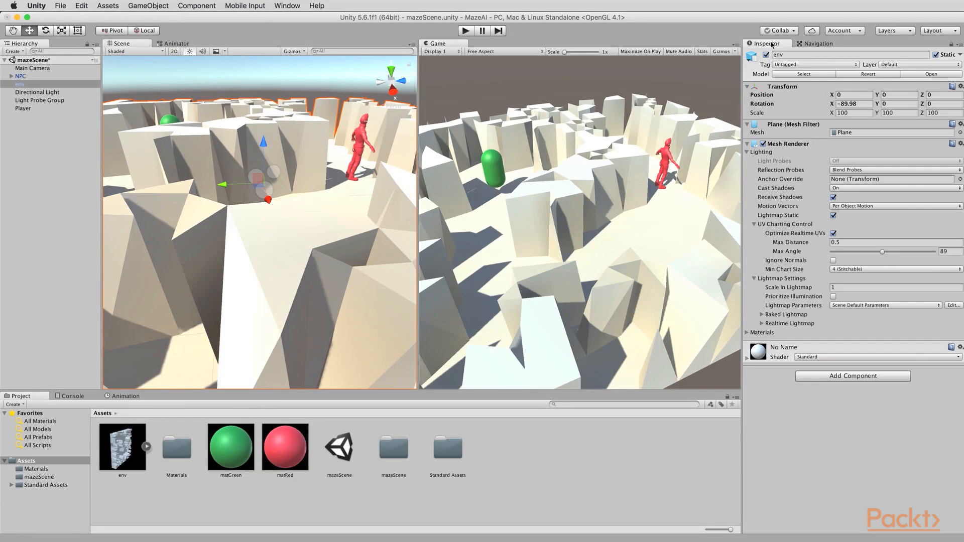
drag(743, 97, 808, 95)
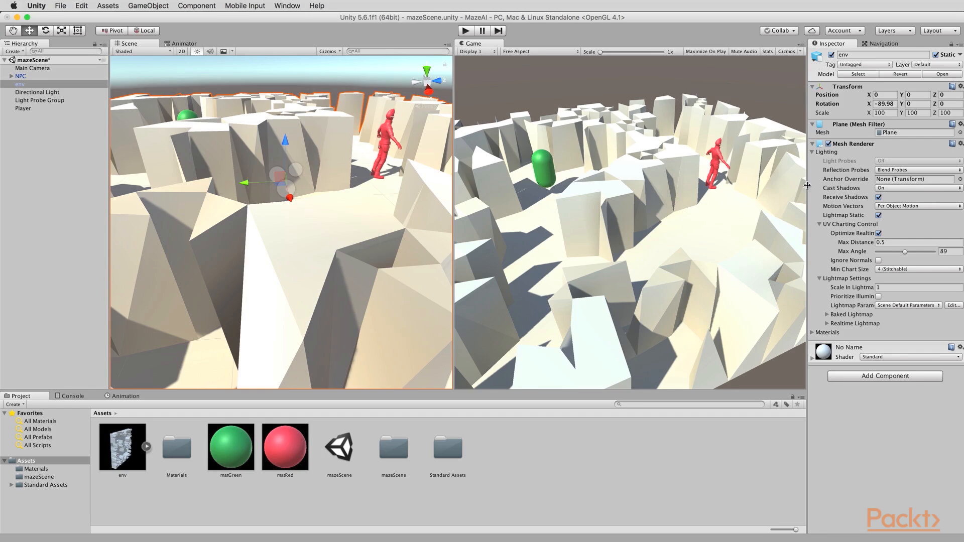
drag(808, 186, 824, 185)
Select the NPC and add a Nav Mesh Agent component to it
middle_drag(385, 159, 287, 281)
scroll(286, 282, up, 5)
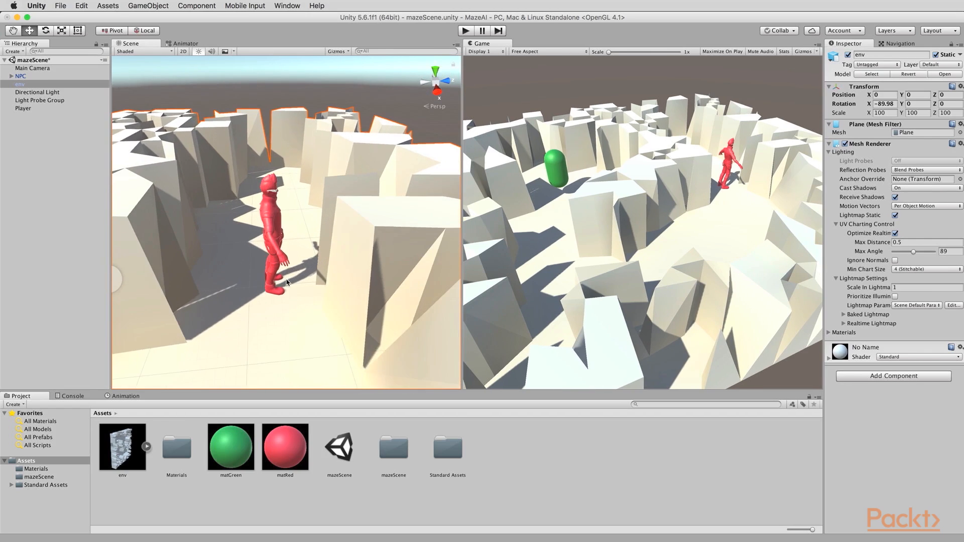
alt+drag(352, 263, 340, 226)
scroll(340, 226, up, 5)
middle_drag(340, 226, 341, 246)
alt+drag(342, 246, 346, 189)
click(33, 78)
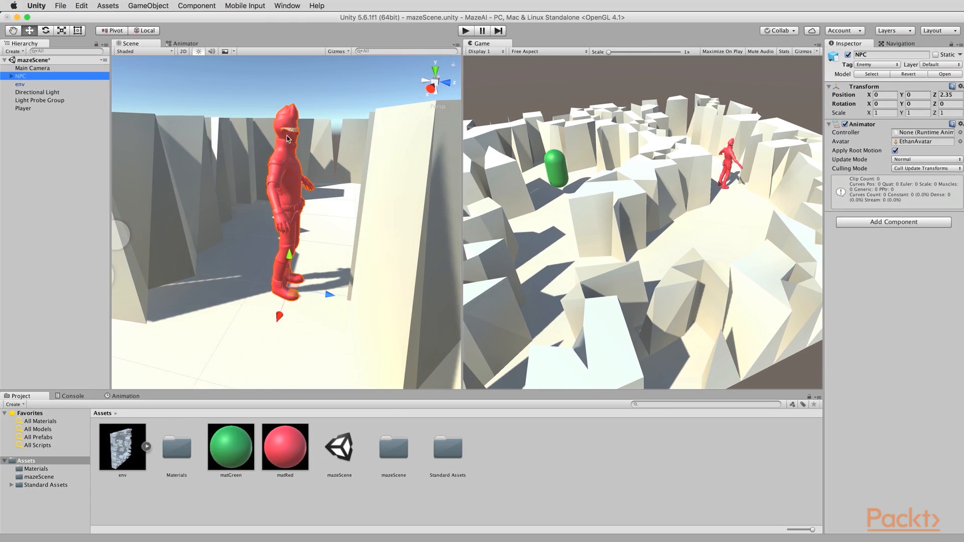
click(197, 6)
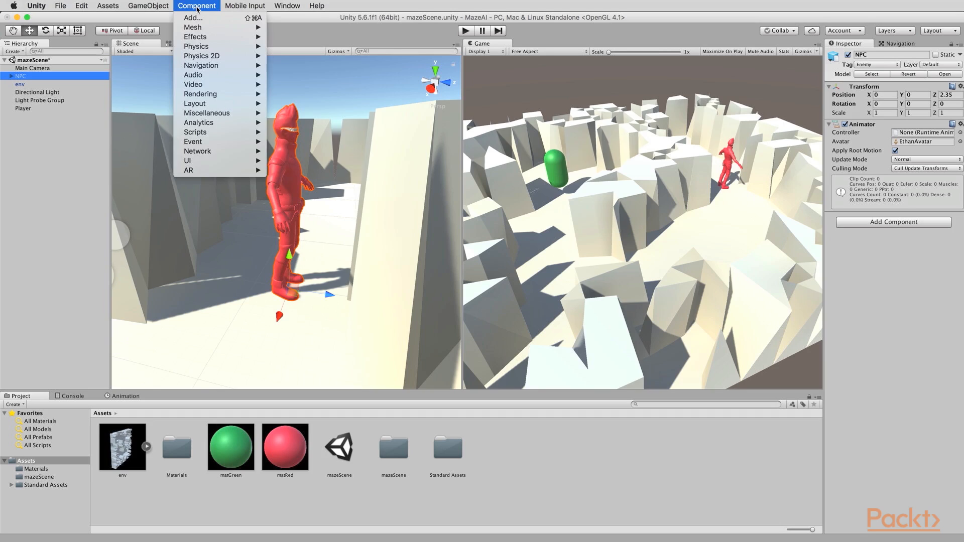
mouse_move(200, 65)
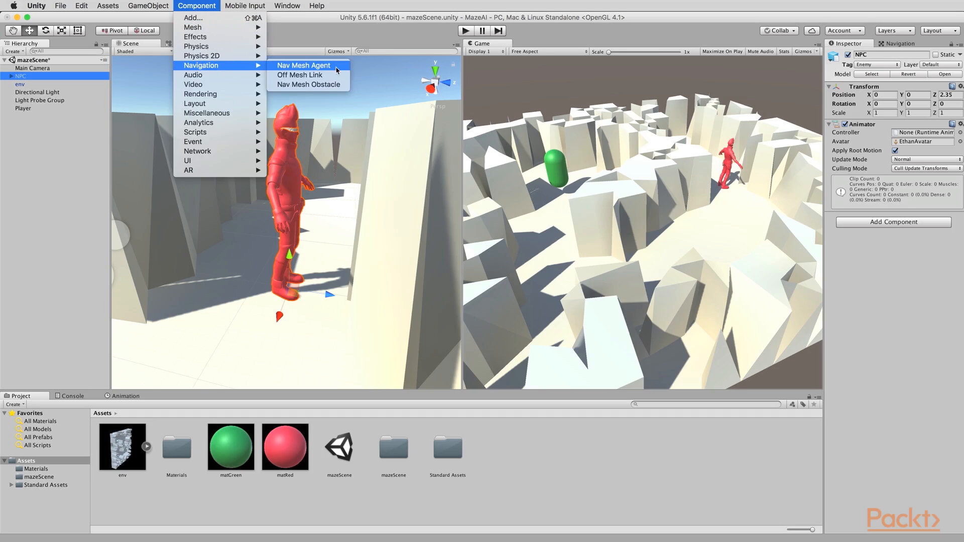
click(304, 66)
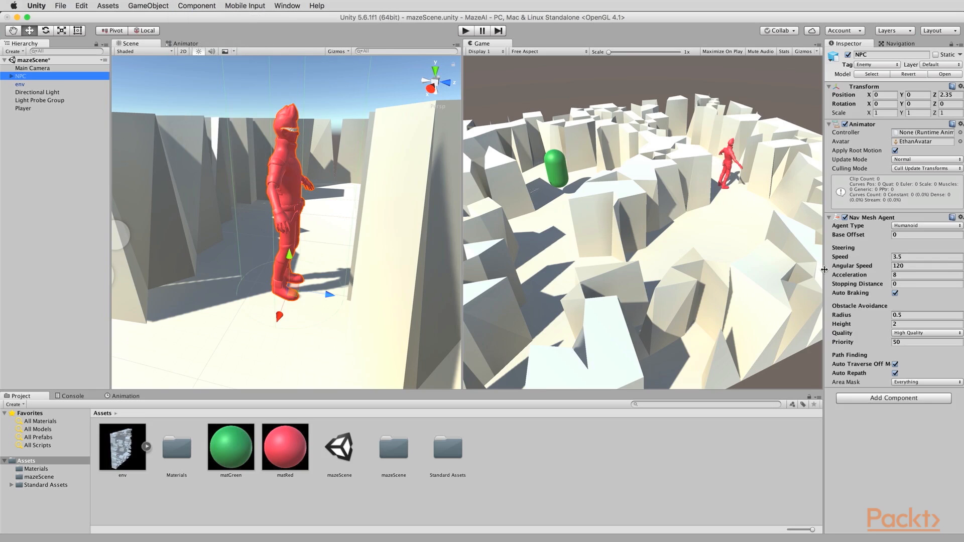
Set the NPC's Nav Mesh Agent obstacle avoidance radius to 0.35 to fit the character's body more closely
scroll(203, 262, down, 10)
alt+drag(203, 262, 284, 296)
scroll(323, 273, up, 5)
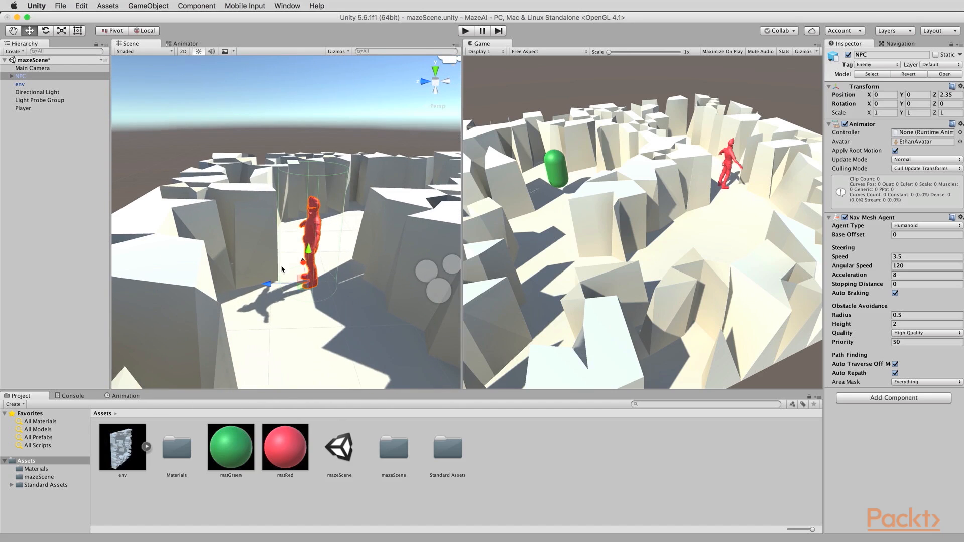
scroll(330, 289, up, 5)
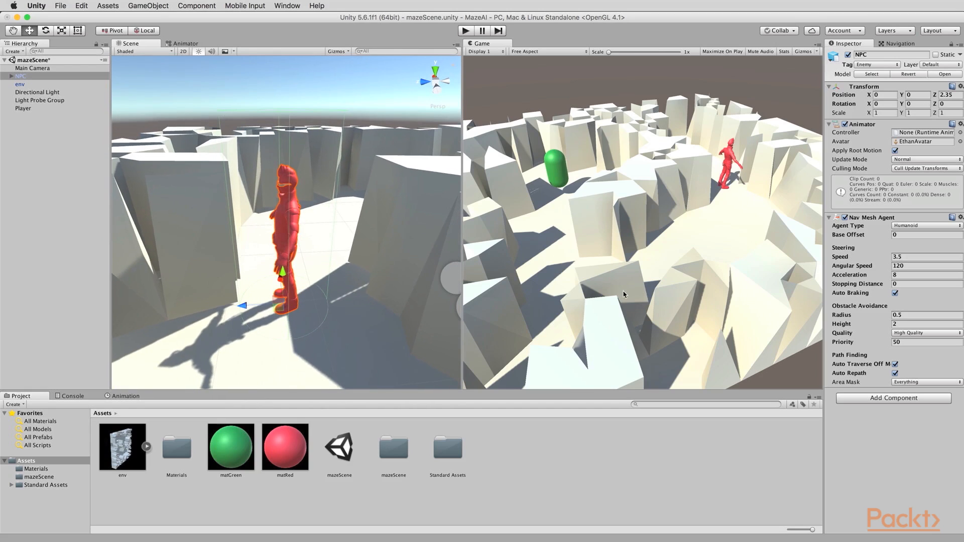
drag(851, 315, 846, 317)
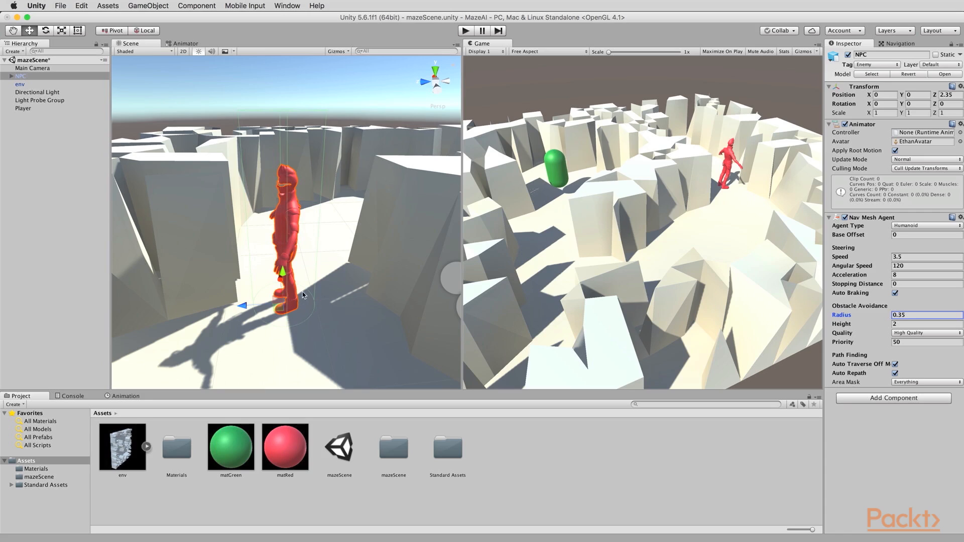
Set the NPC's Nav Mesh Agent height to 1.64 and check the agent cylinder's fit around the character
alt+drag(323, 257, 314, 208)
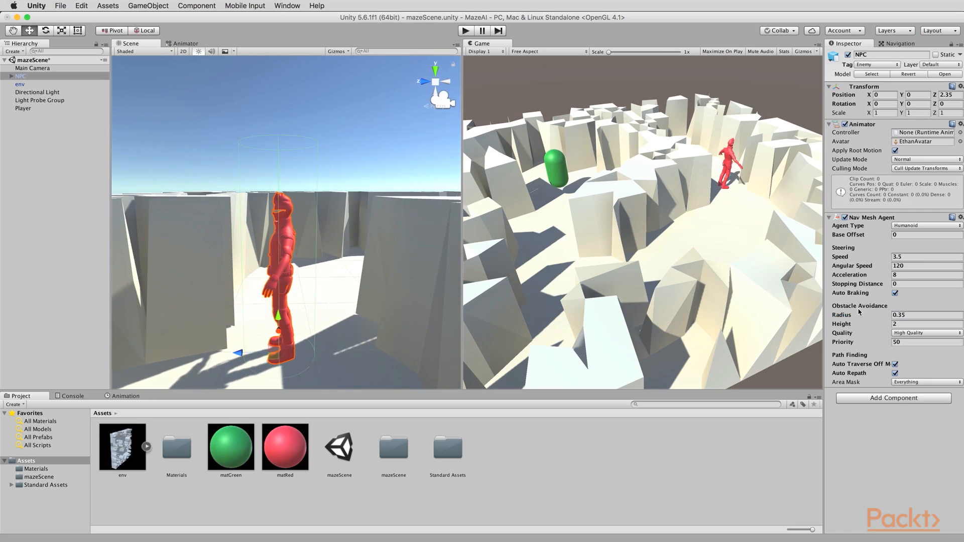
drag(853, 324, 846, 326)
alt+drag(123, 246, 269, 248)
alt+drag(266, 189, 29, 267)
scroll(357, 265, down, 5)
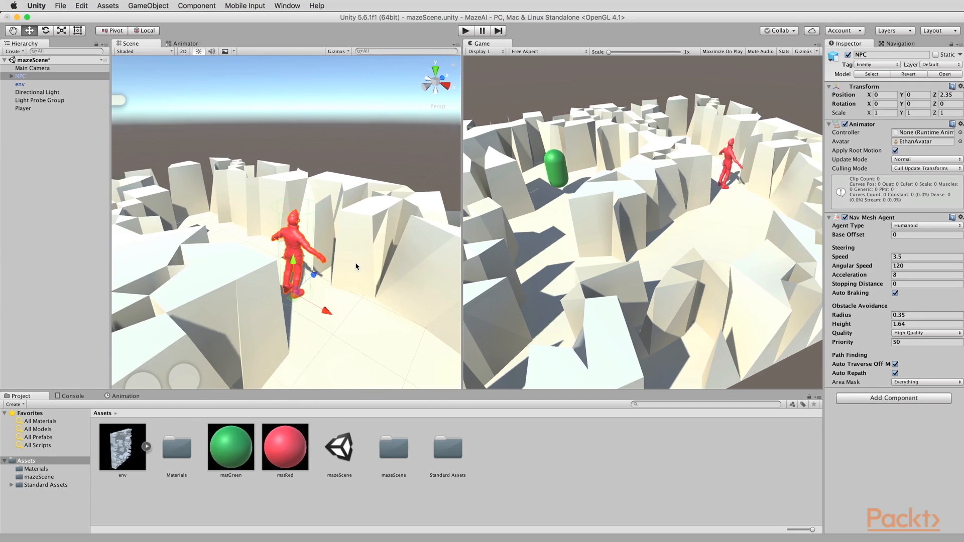
alt+drag(390, 265, 203, 300)
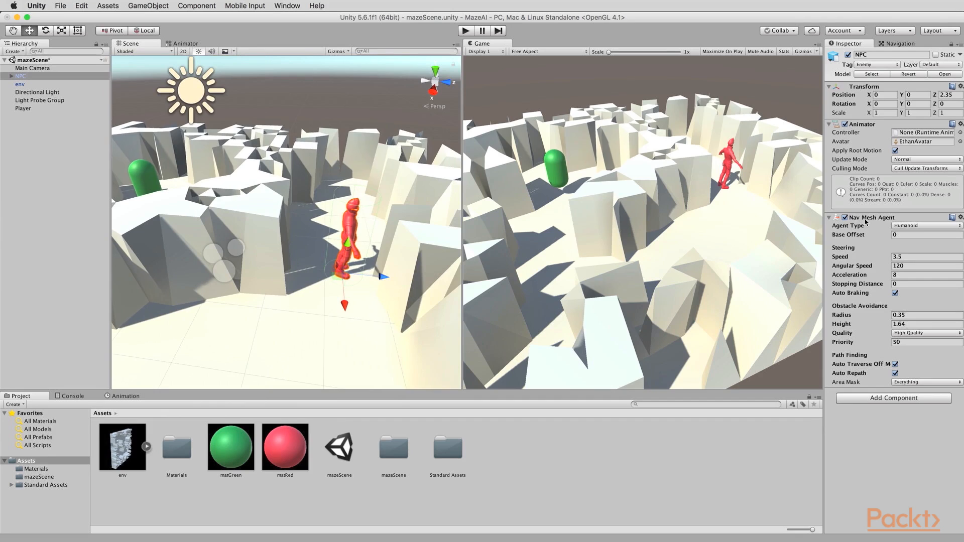